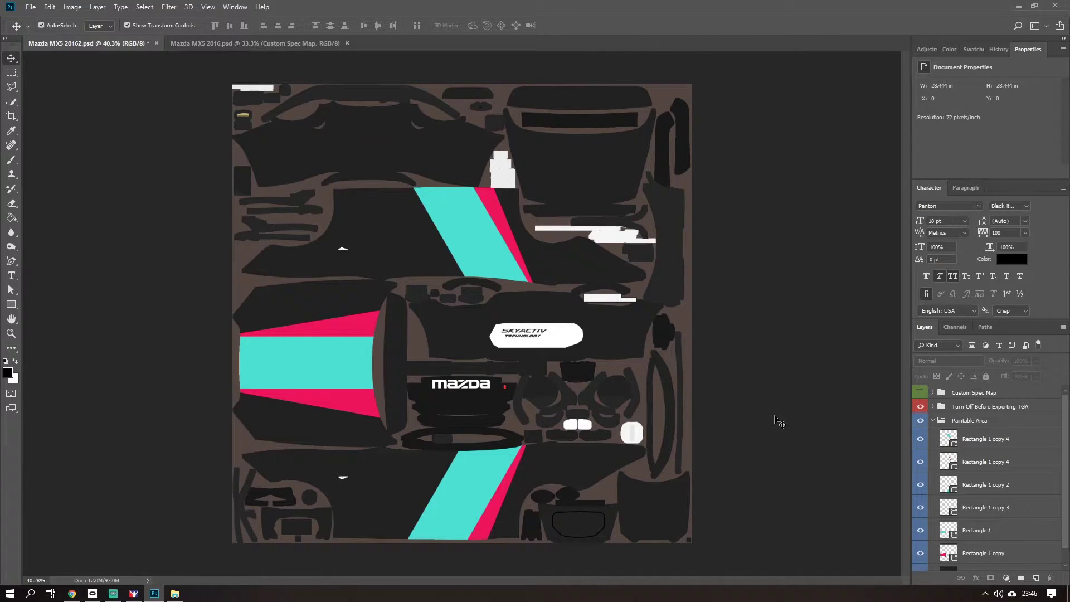
- Close the duplicate Mazda MX5 2016 document and load all cyan and pink stripe shapes as one selection
left_click(346, 43)
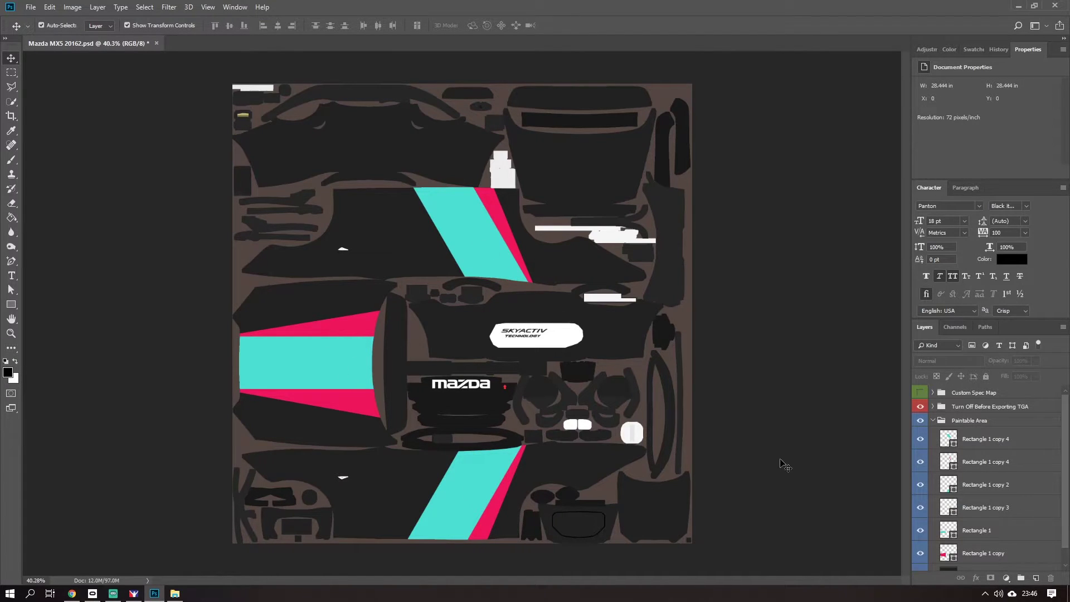
left_click(946, 555, "ctrl")
left_click(949, 466, "ctrl+shift")
left_click(947, 534, "ctrl+shift")
- Hide the UV template and Paintable Area, then show and expand Custom Spec Map and both channel groups
left_click(921, 406)
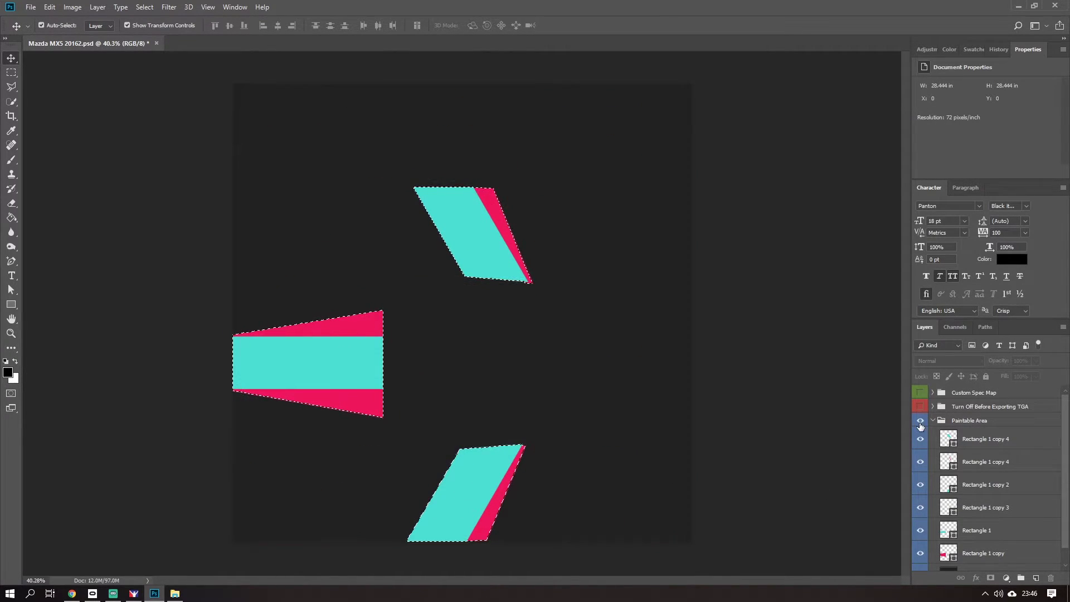
left_click(921, 422)
left_click(920, 393)
left_click(933, 393)
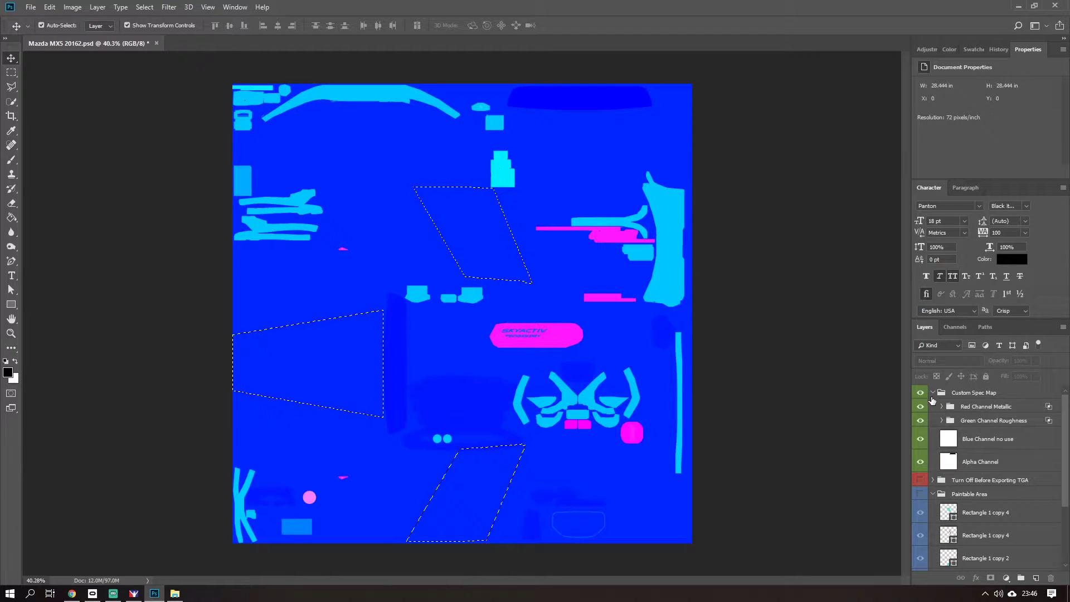
left_click(941, 406)
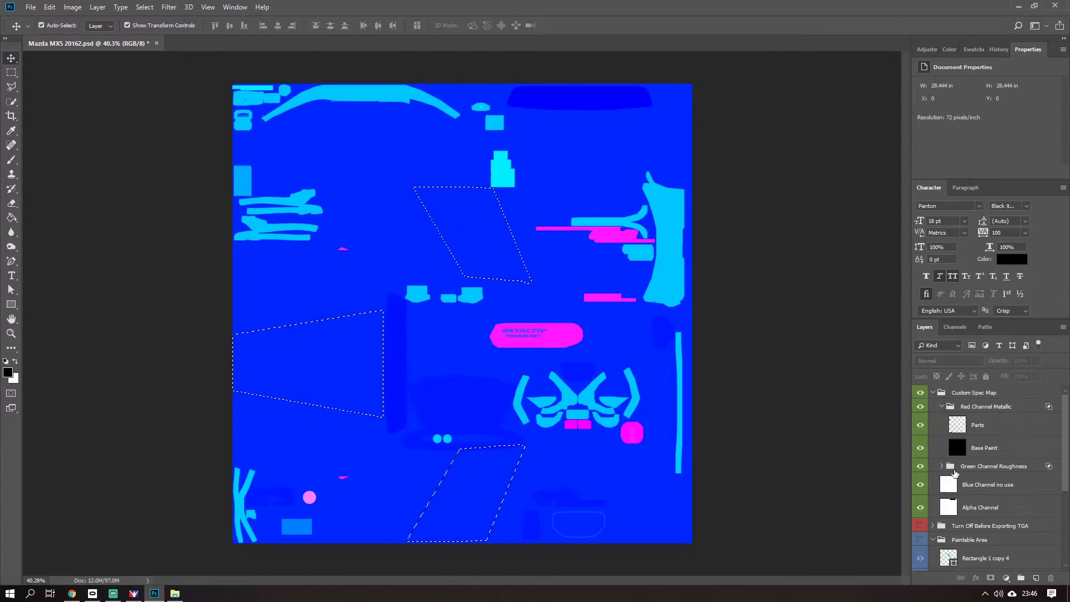
left_click(942, 466)
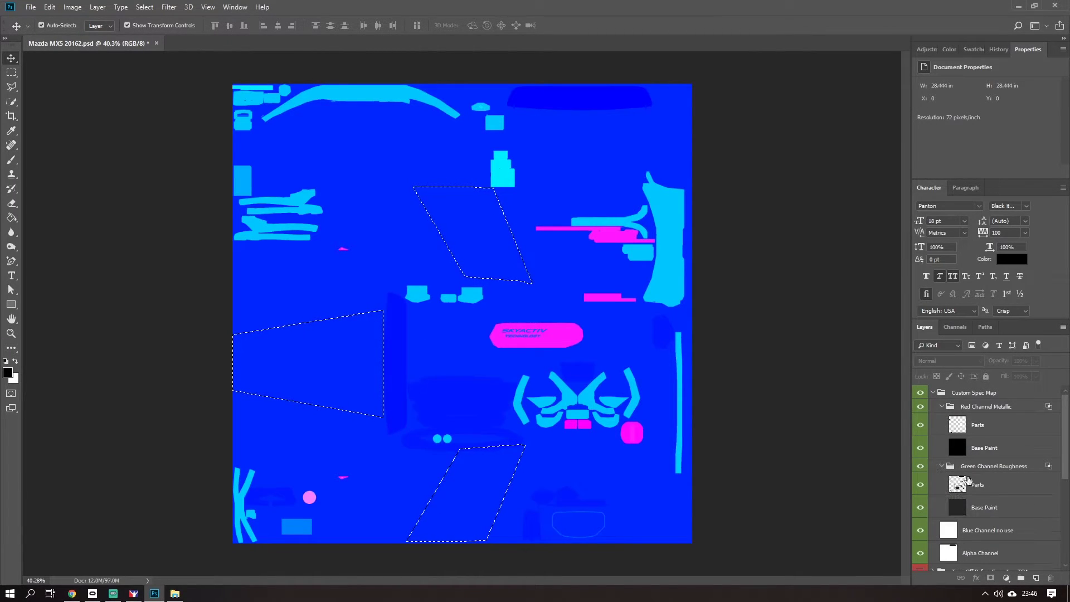
- Delete both Base Paint layers and the metallic Parts layer from the channel groups
left_click(982, 508)
key("ctrl+BackSpace")
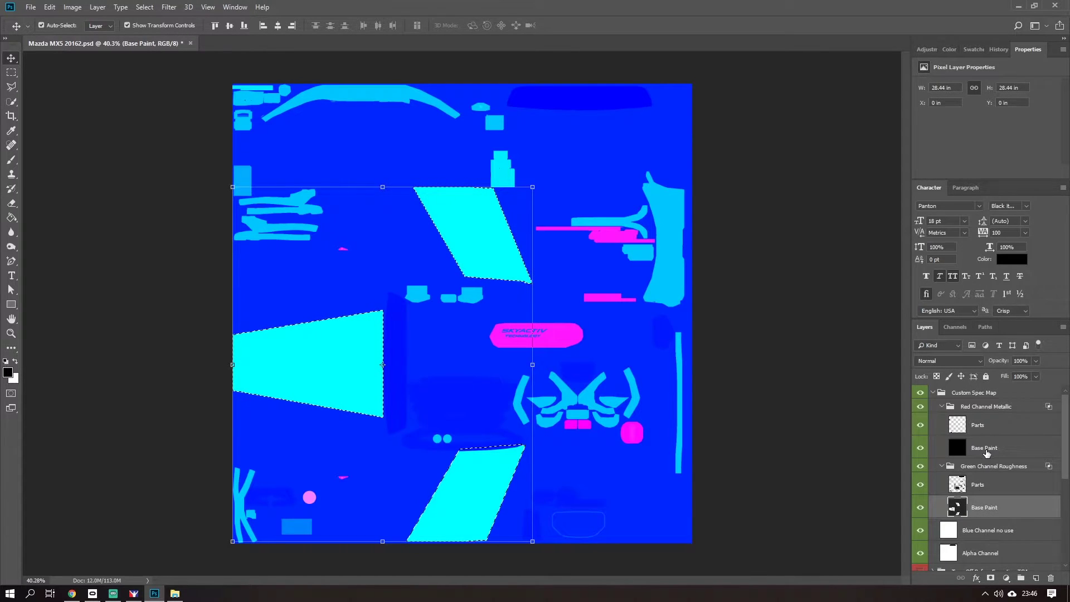
left_click_drag(981, 507, 1051, 578)
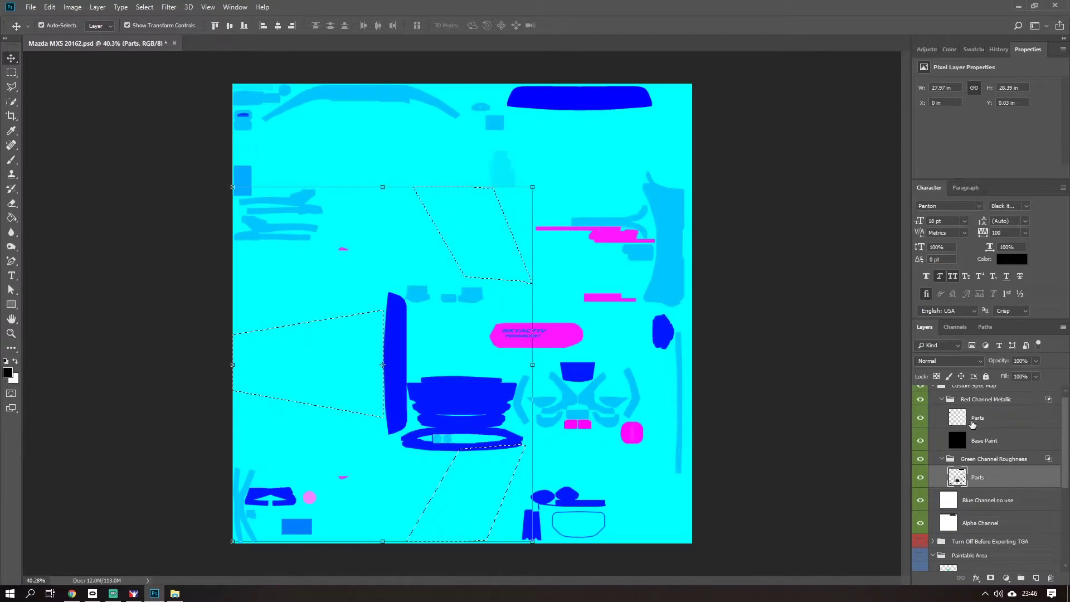
mouse_move(982, 441)
left_mouse_down()
mouse_move(984, 526)
mouse_move(1053, 578)
left_mouse_up()
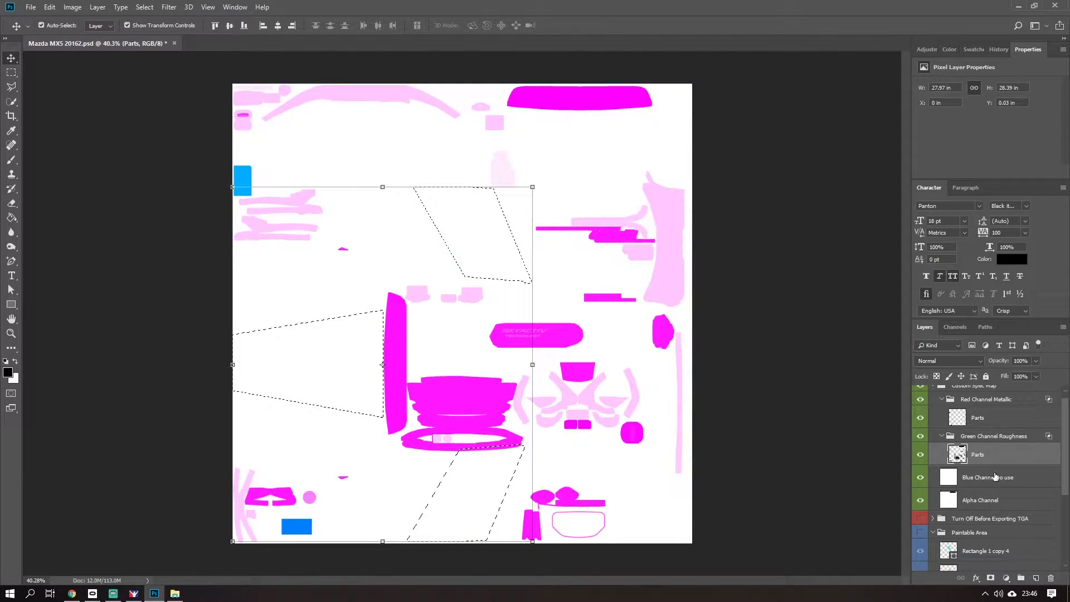
left_click_drag(992, 419, 1051, 578)
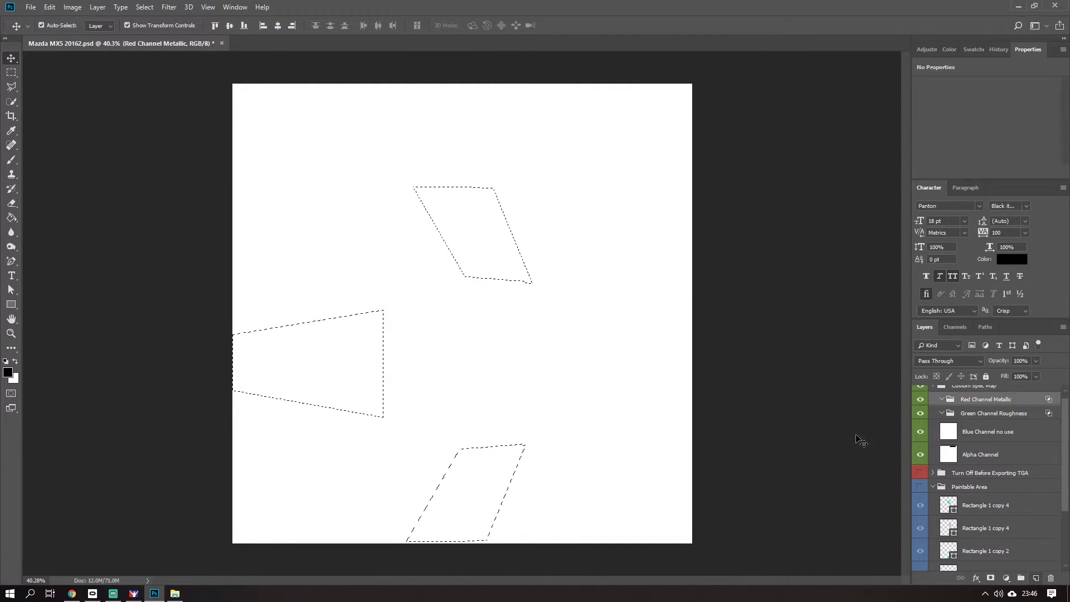
- Add Layer 1 in Red Channel Metallic, fill the stripes cyan, and reload them as a selection
left_click(1037, 581)
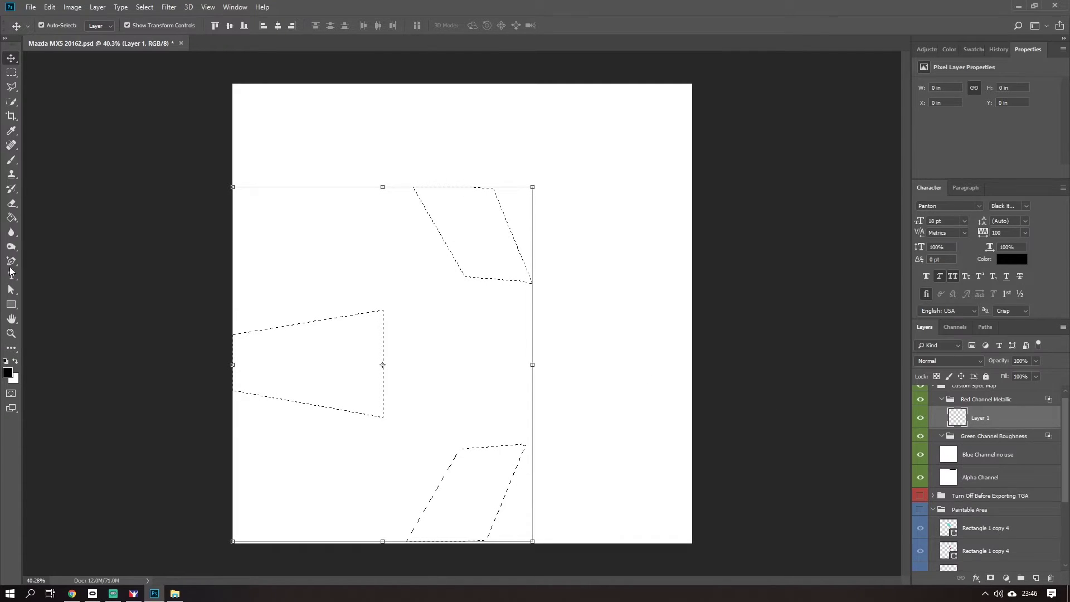
key("g")
left_click(349, 357)
key("ctrl+d")
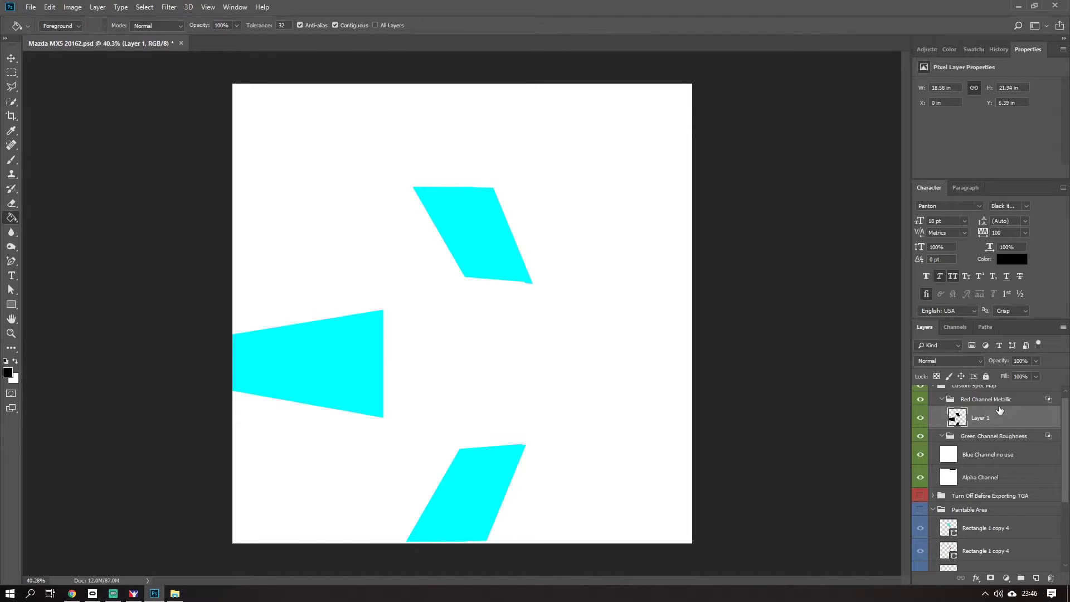
scroll(985, 449, "up", 1)
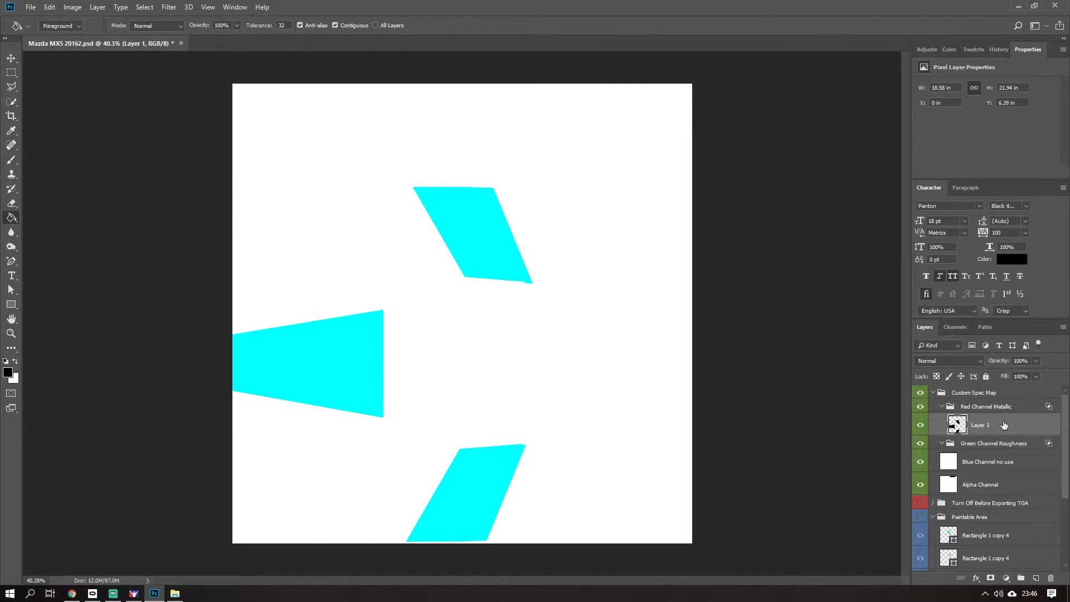
left_click(958, 426, "ctrl")
- On a new layer, fill the area around the stripes with cyan and clear the selection
left_click(1035, 578)
left_click(286, 203)
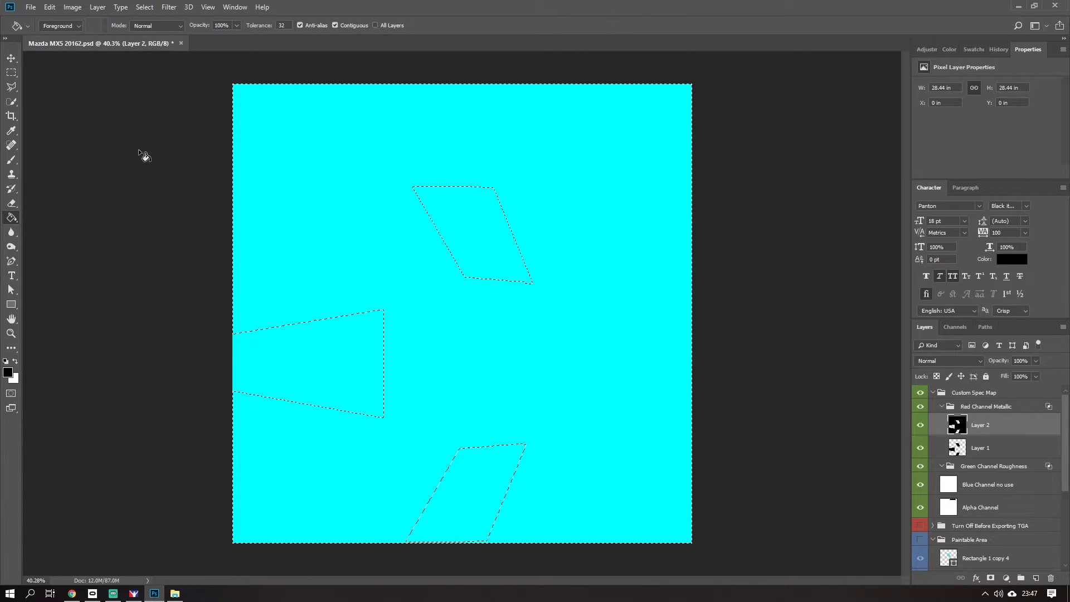
left_click(11, 58)
key("ctrl+d")
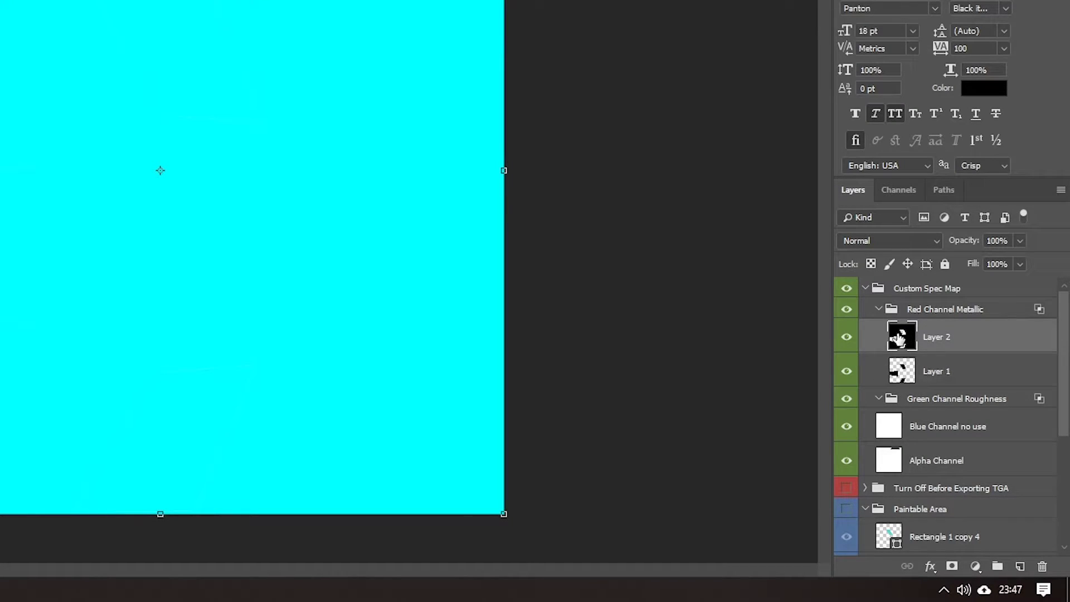
- Rename Layer 1 to 'Glossy' and Layer 2 to 'Matte', leaving Glossy selected
double_click(929, 371)
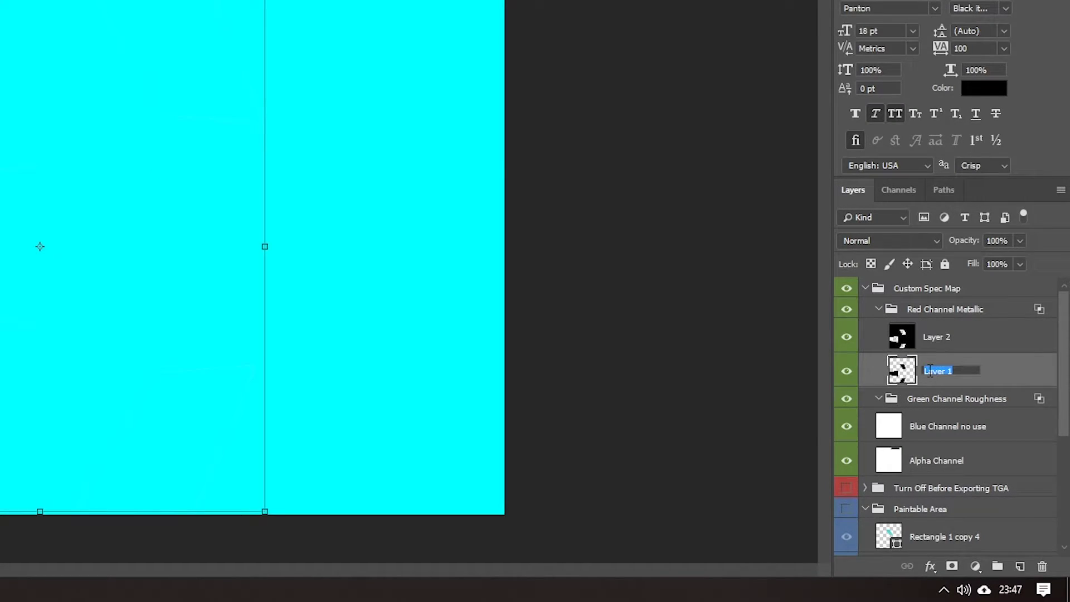
type("Glossy")
double_click(947, 340)
type("Ma")
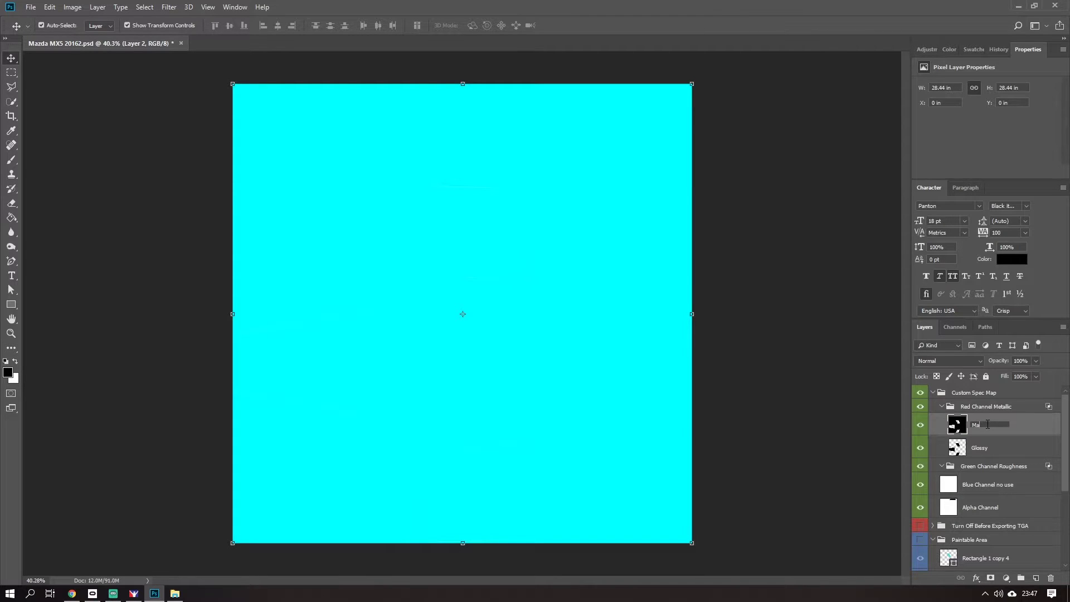
type("tte")
key("Return")
left_click(978, 448)
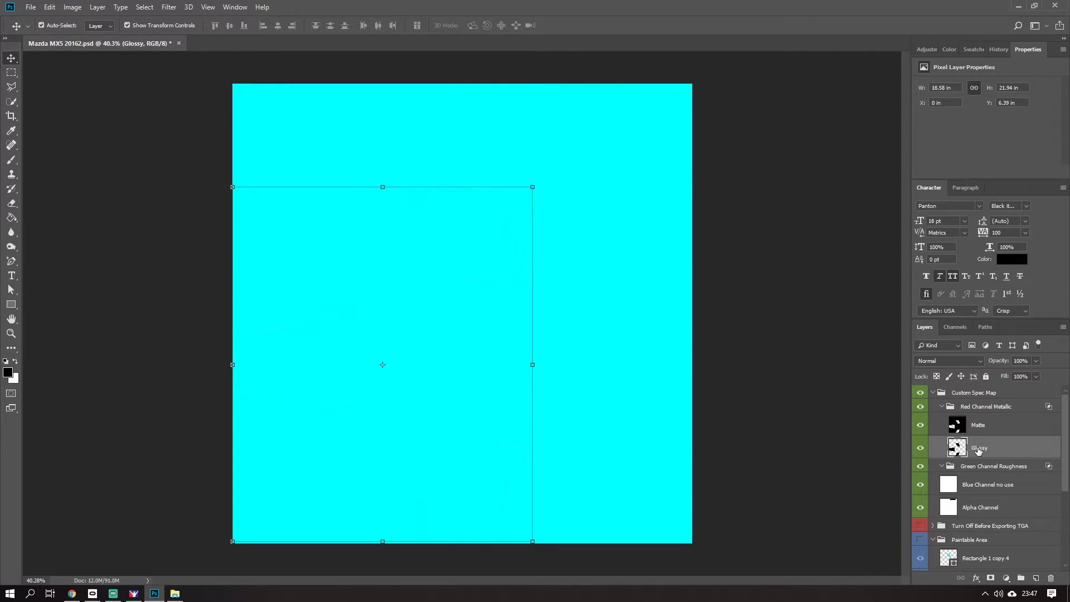
left_click(979, 427)
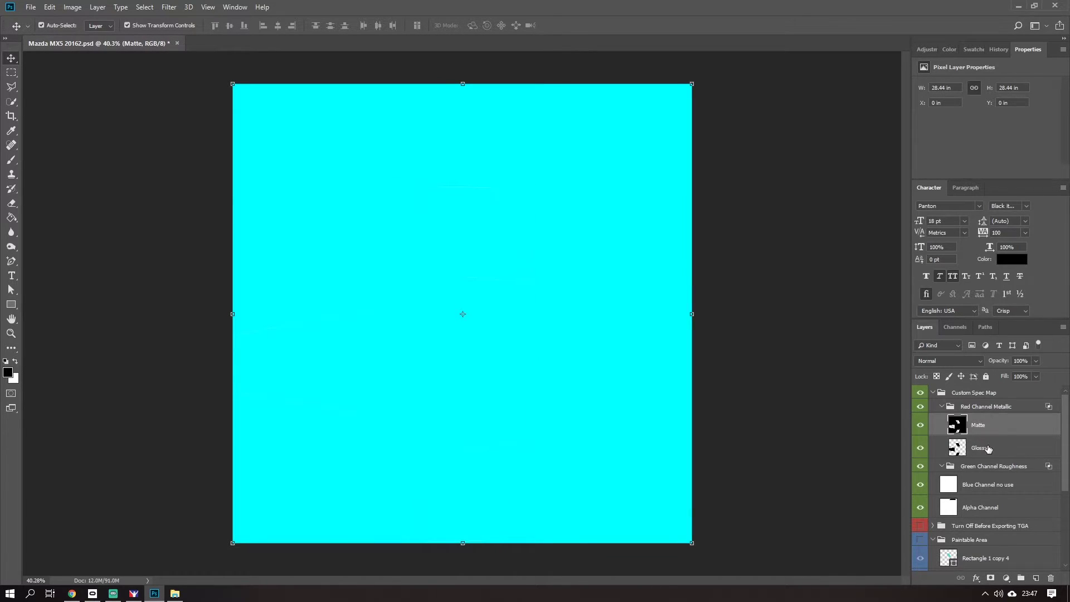
left_click(990, 450)
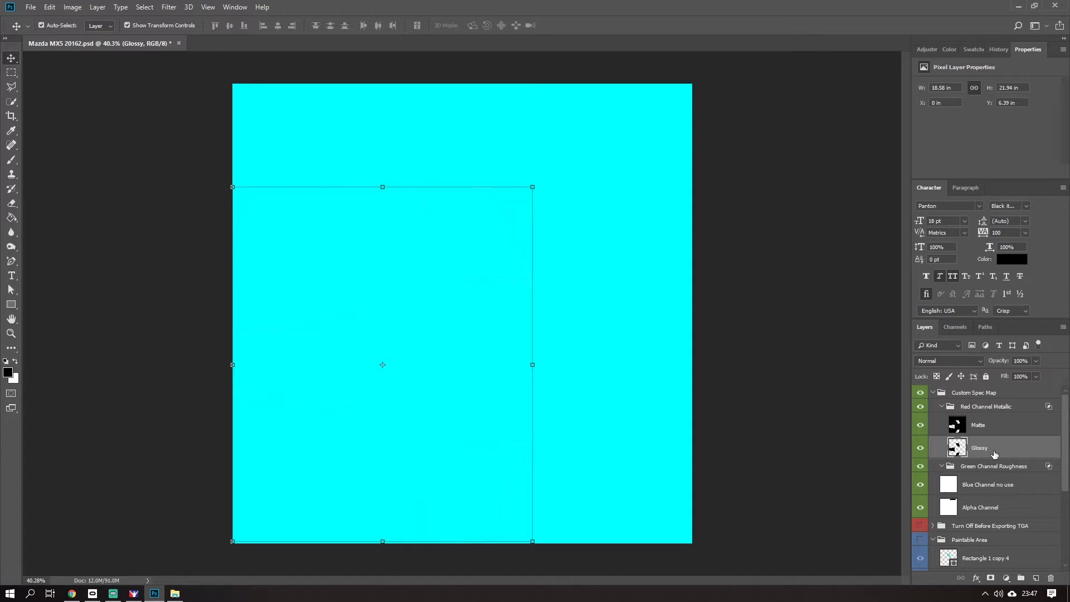
- Add a white Color Overlay layer style to the Glossy layer
double_click(996, 454)
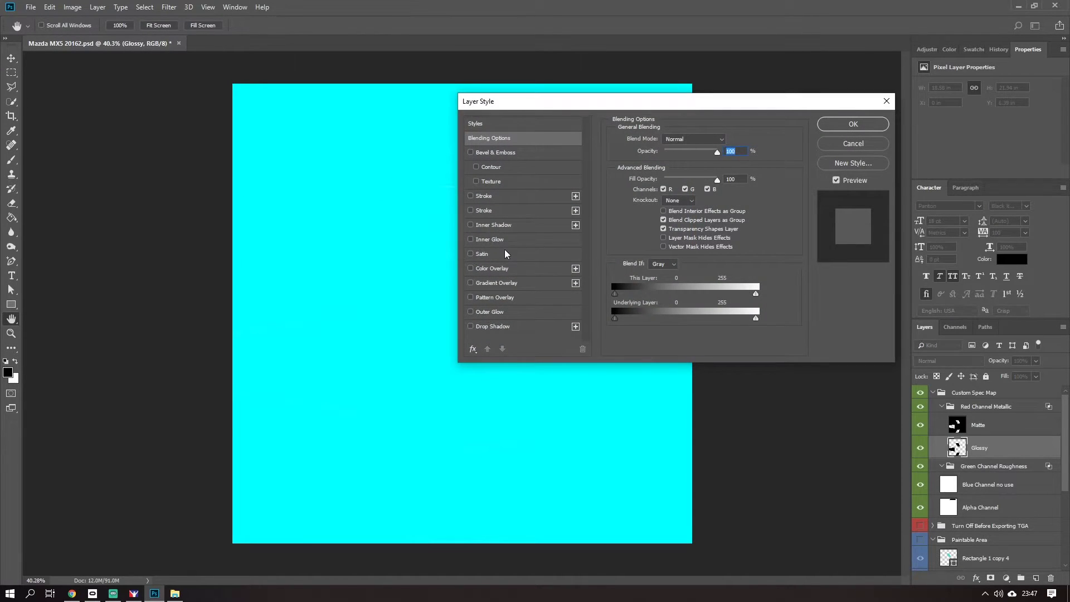
left_click(492, 268)
left_click(728, 141)
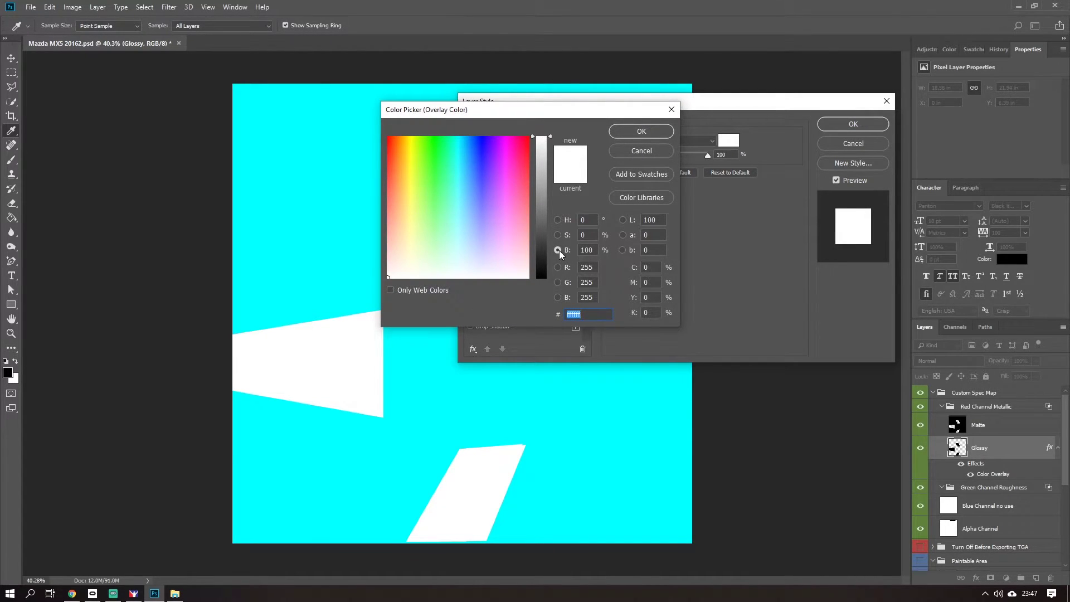
left_click(595, 249)
left_click_drag(538, 142, 540, 112)
left_click(631, 135)
left_click(844, 124)
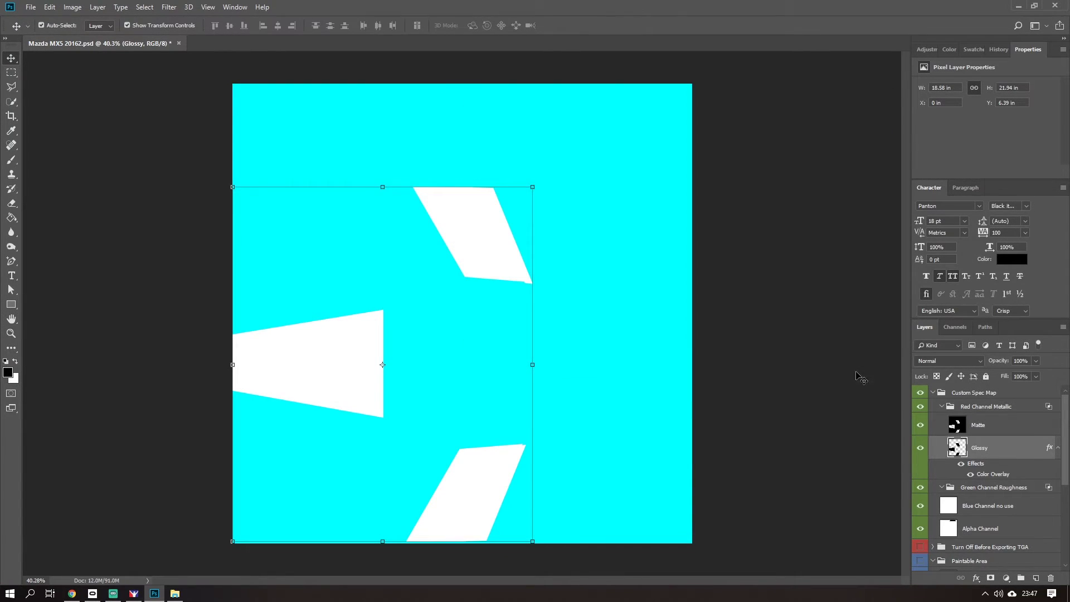
- Give the Matte layer a dark grey #333333 Color Overlay layer style
left_click(1009, 427)
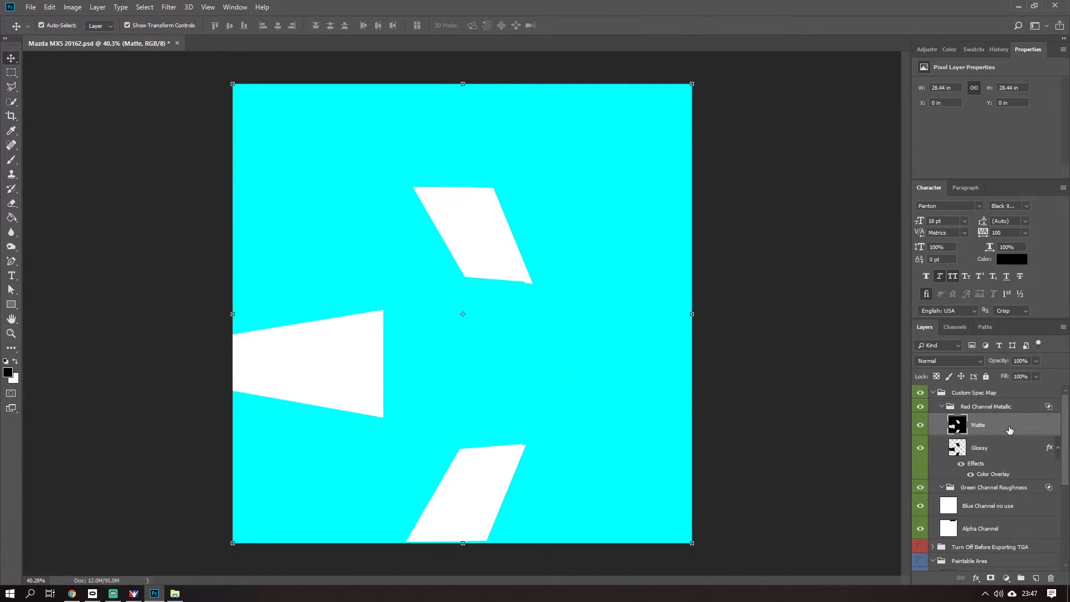
double_click(1008, 426)
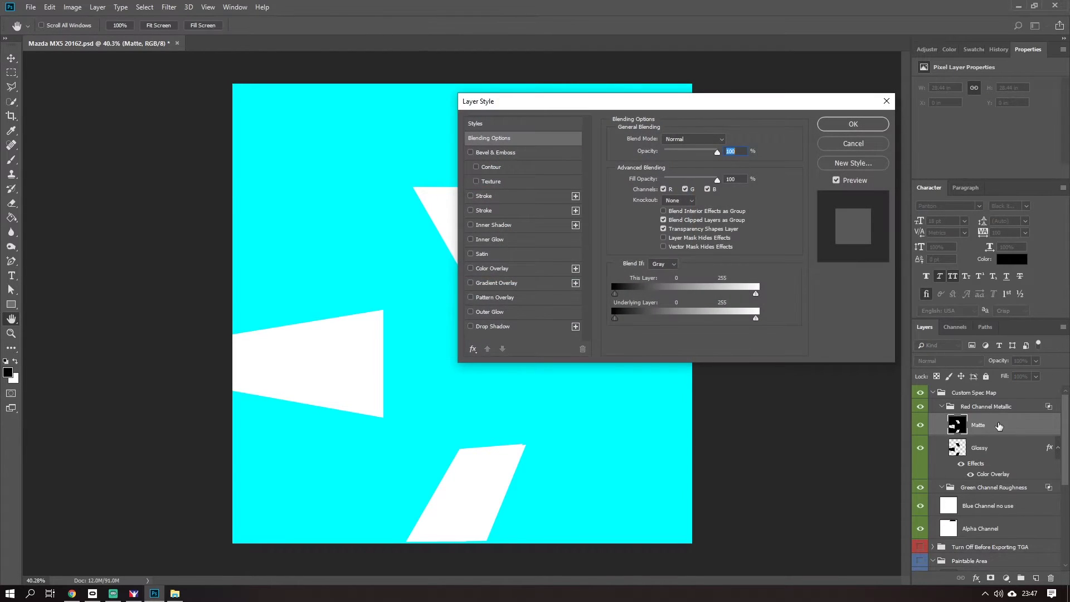
left_click(510, 269)
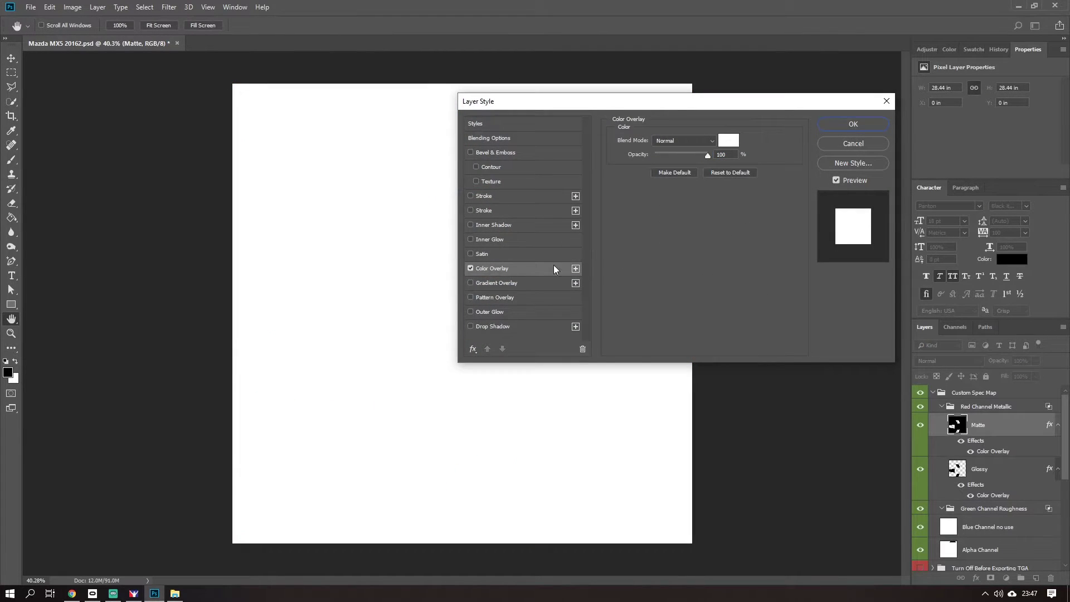
left_click(729, 139)
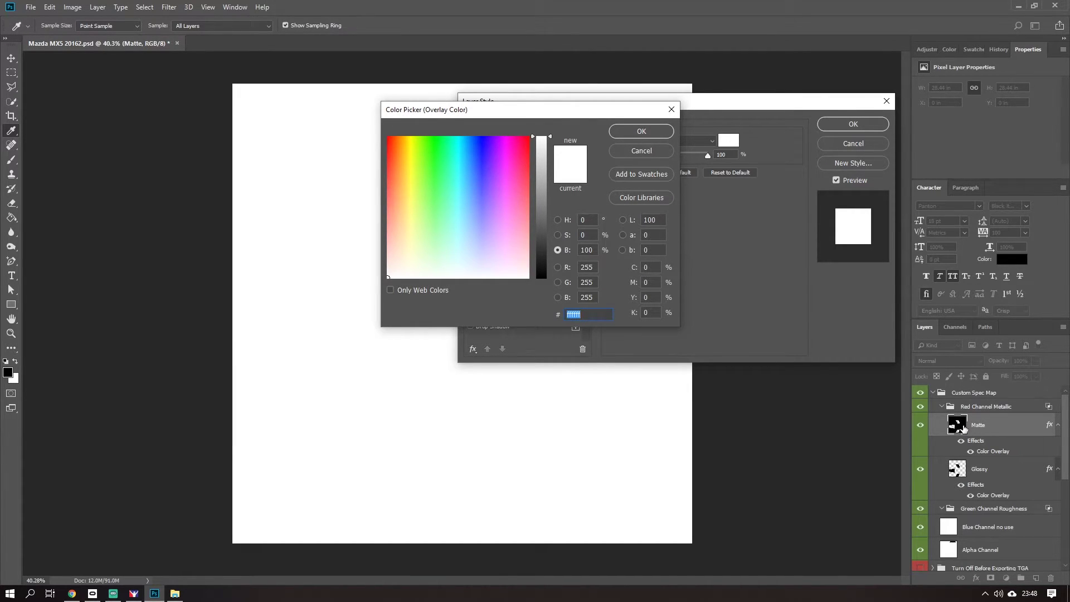
left_click_drag(542, 138, 539, 249)
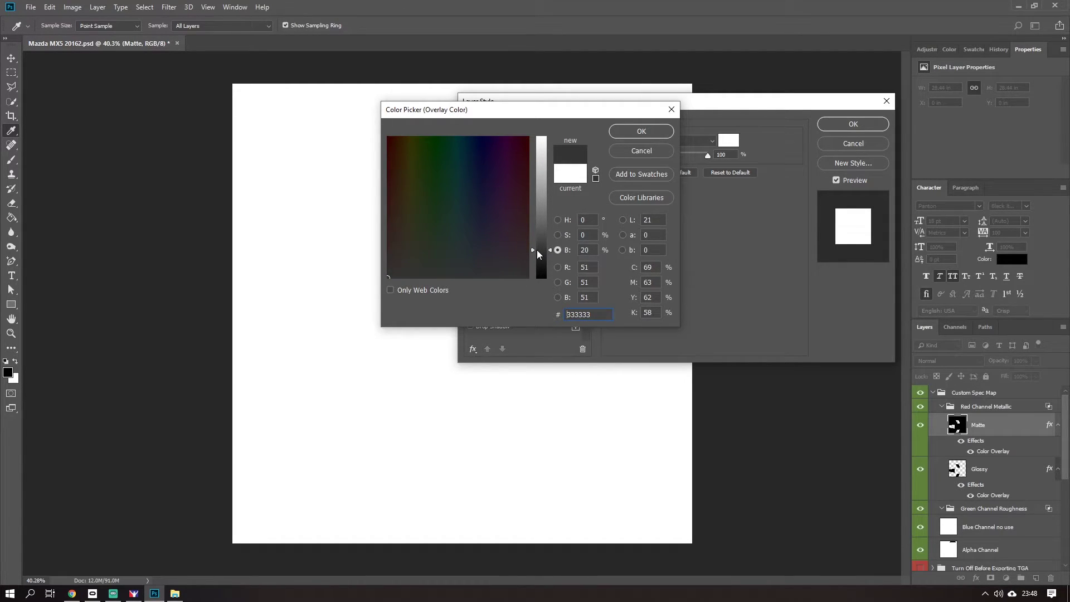
left_click(630, 132)
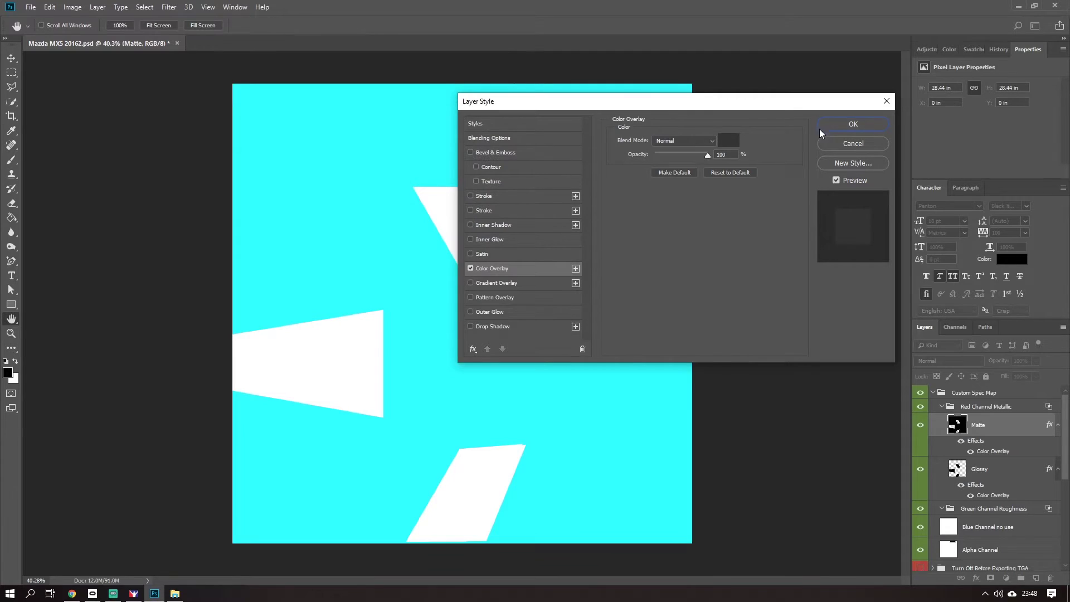
left_click(823, 127)
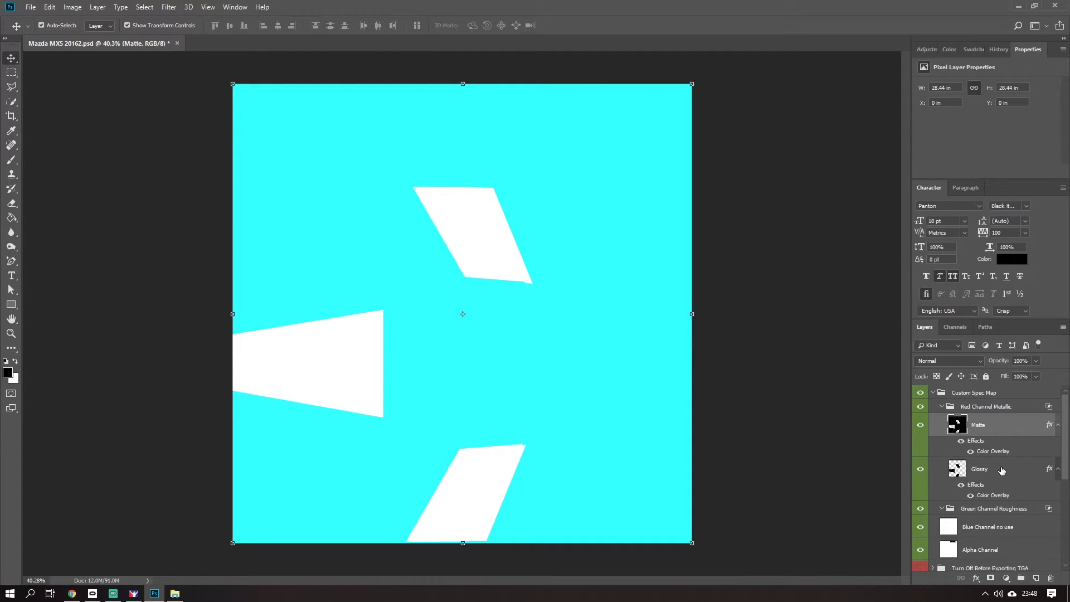
- Copy the Matte and Glossy layers into the Green Channel Roughness group
left_click(1002, 471, "shift")
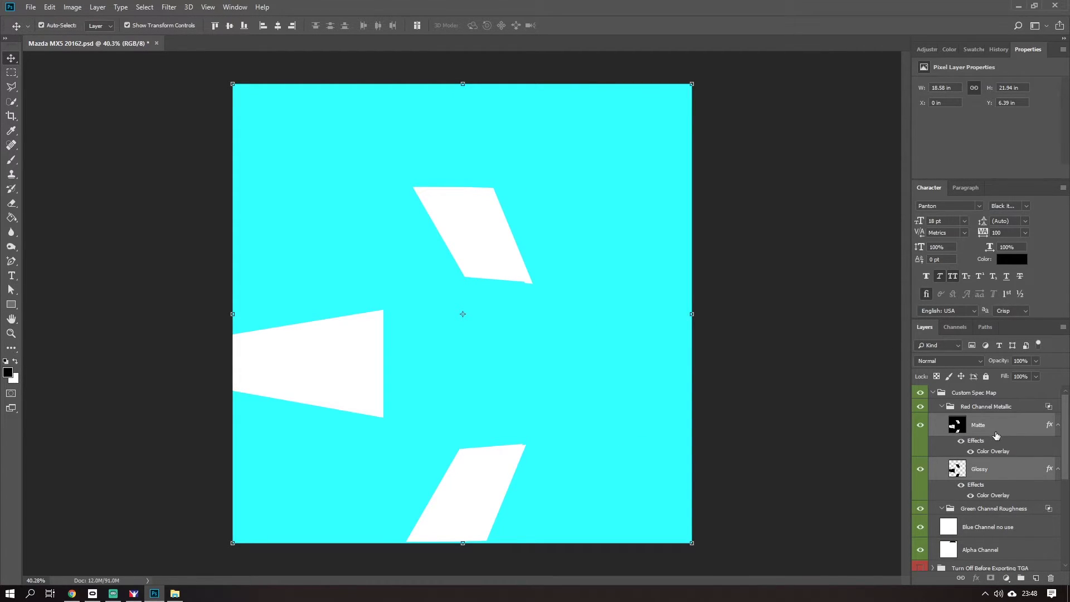
left_click_drag(999, 471, 1009, 504)
scroll(1010, 496, "down", 3)
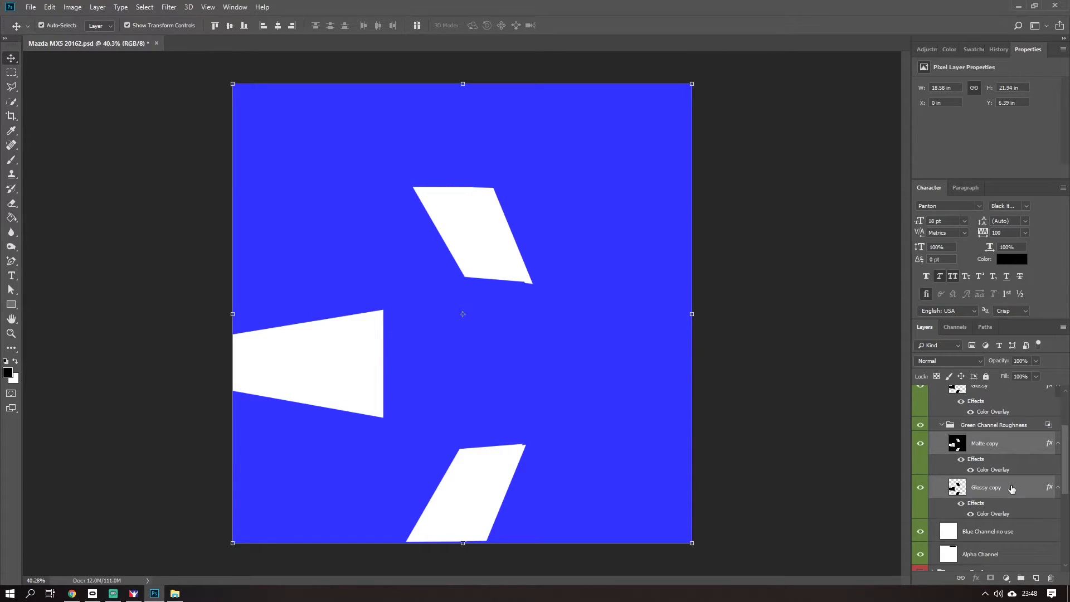
- Change the Glossy copy layer's Color Overlay to near-black #191919
left_click(1009, 492)
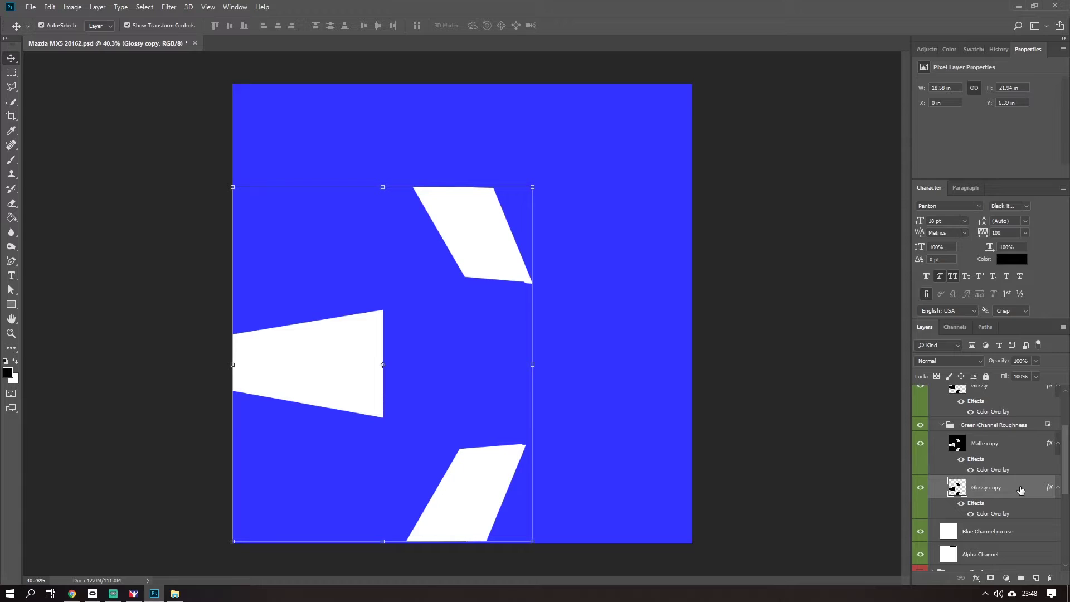
double_click(1003, 490)
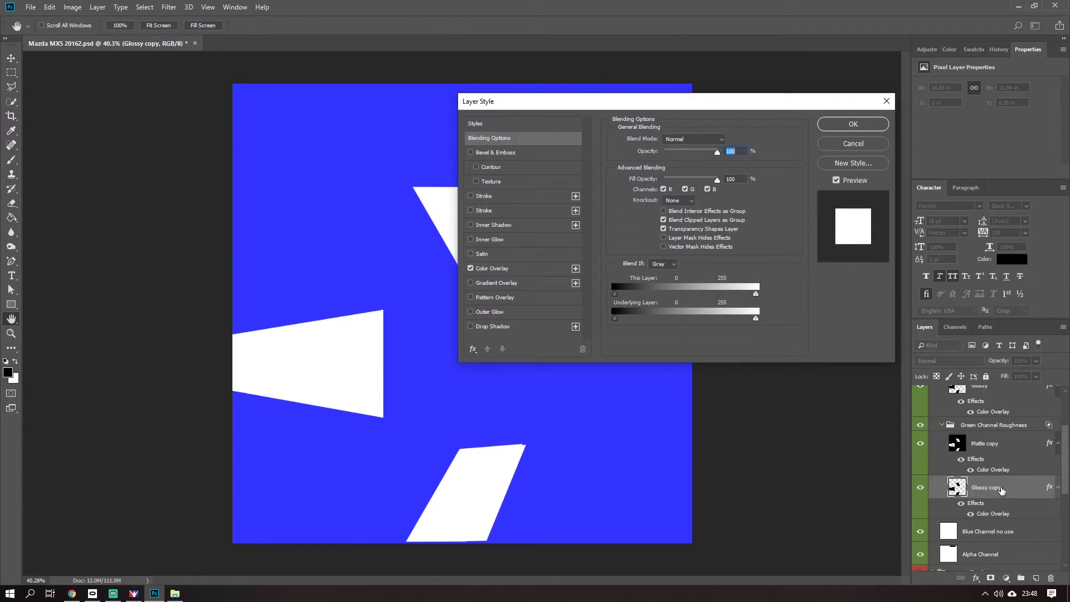
left_click(529, 271)
left_click(728, 142)
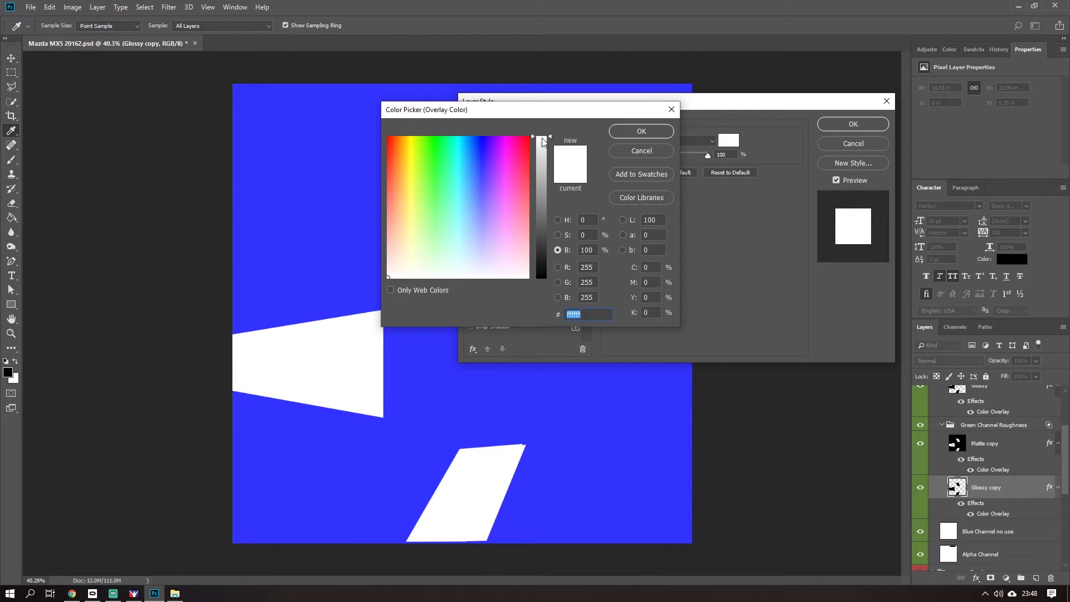
left_click_drag(539, 151, 539, 264)
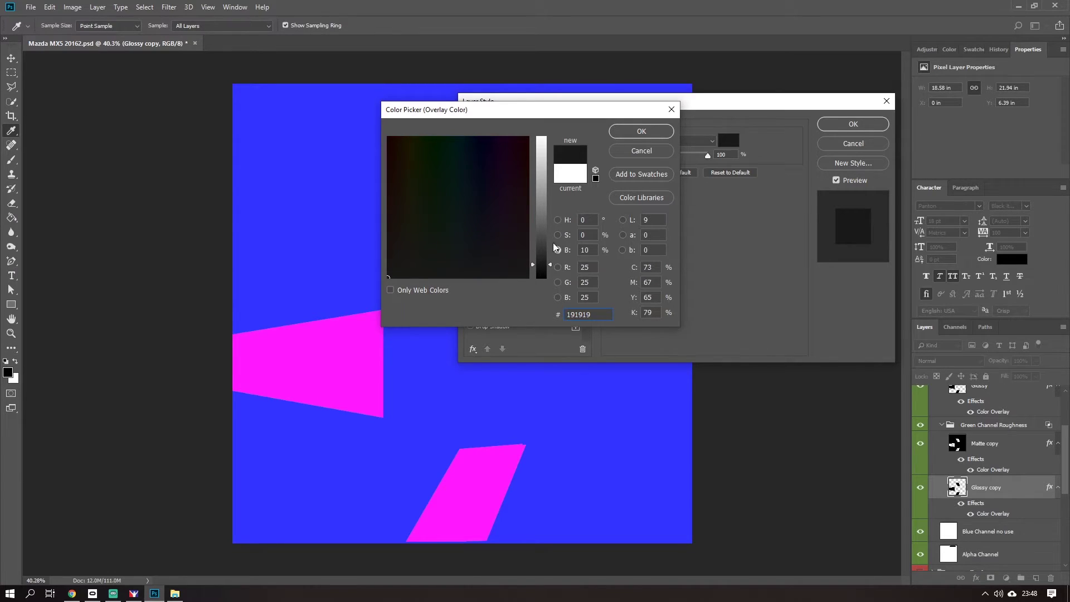
left_click(641, 131)
- Apply the Glossy copy style, then set Matte copy's Color Overlay to light grey #d8d8d8
left_click(862, 127)
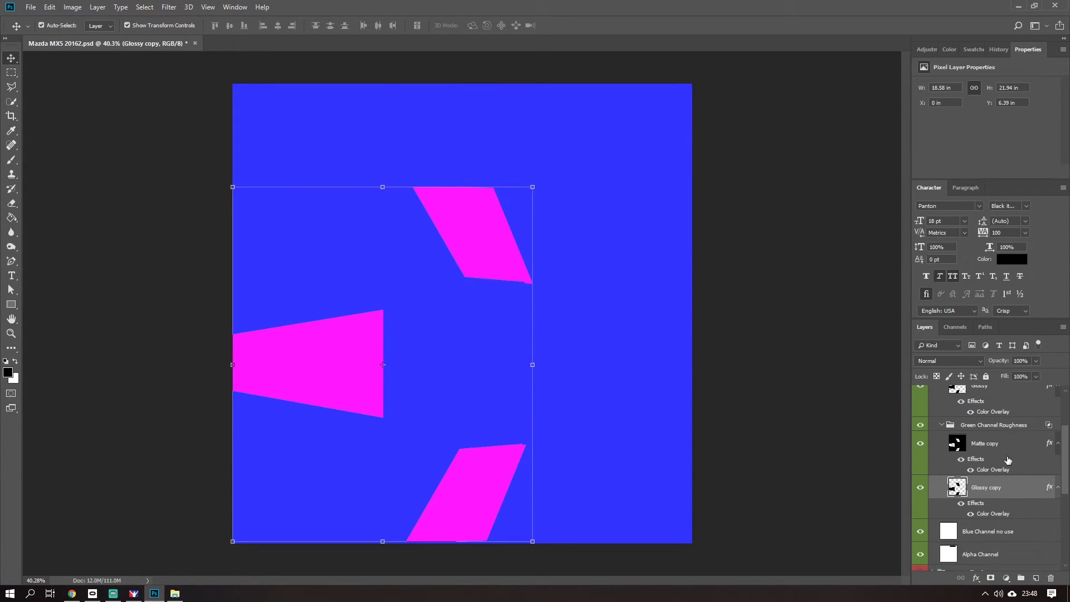
double_click(998, 472)
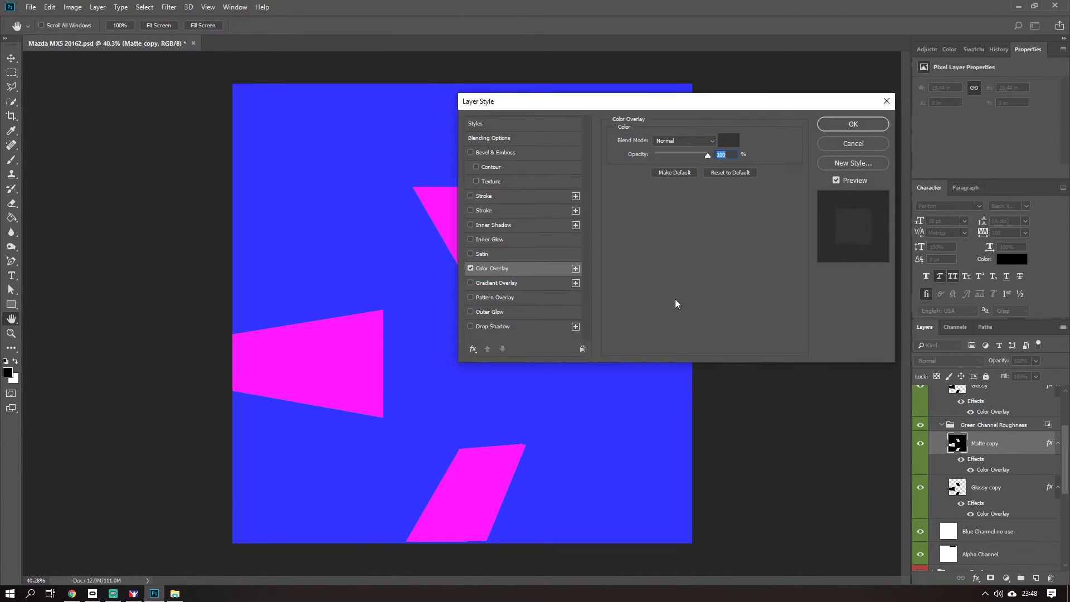
left_click(724, 144)
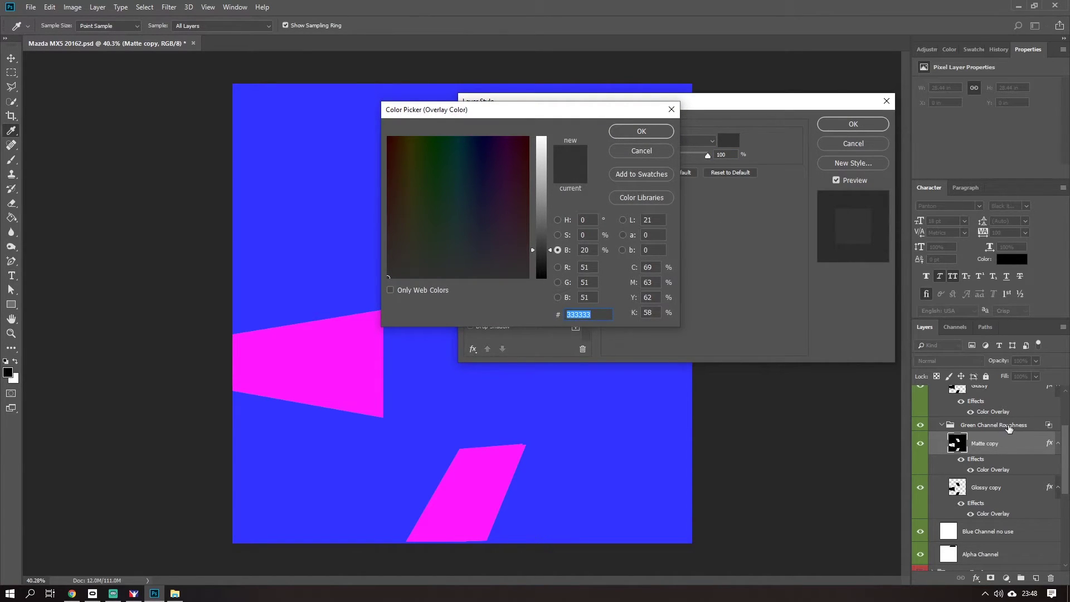
left_click_drag(539, 247, 537, 163)
left_click(642, 131)
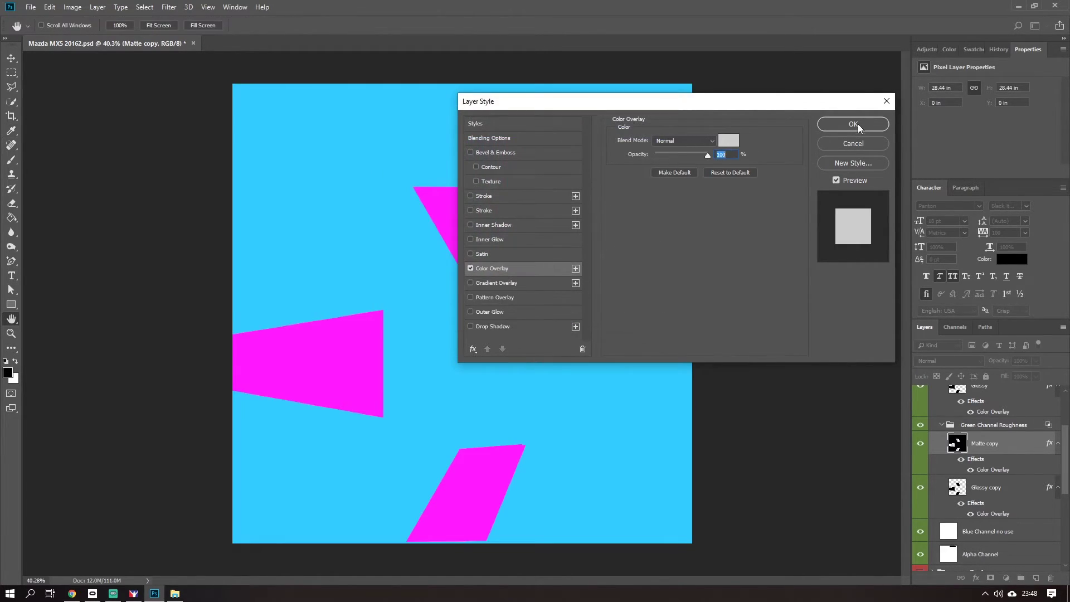
left_click(853, 123)
scroll(1034, 490, "up", 3)
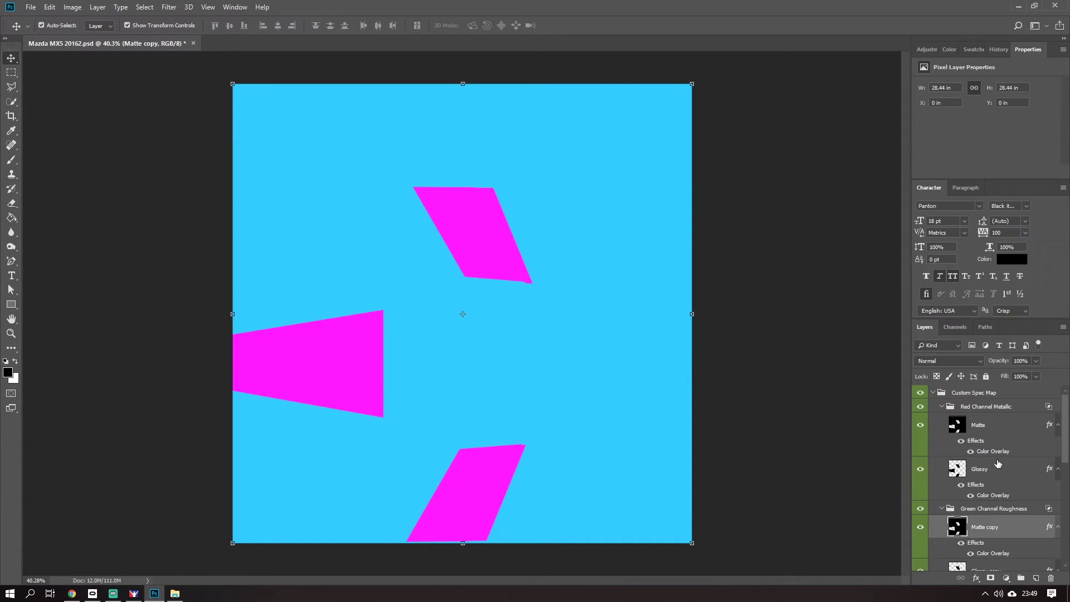
scroll(999, 443, "down", 3)
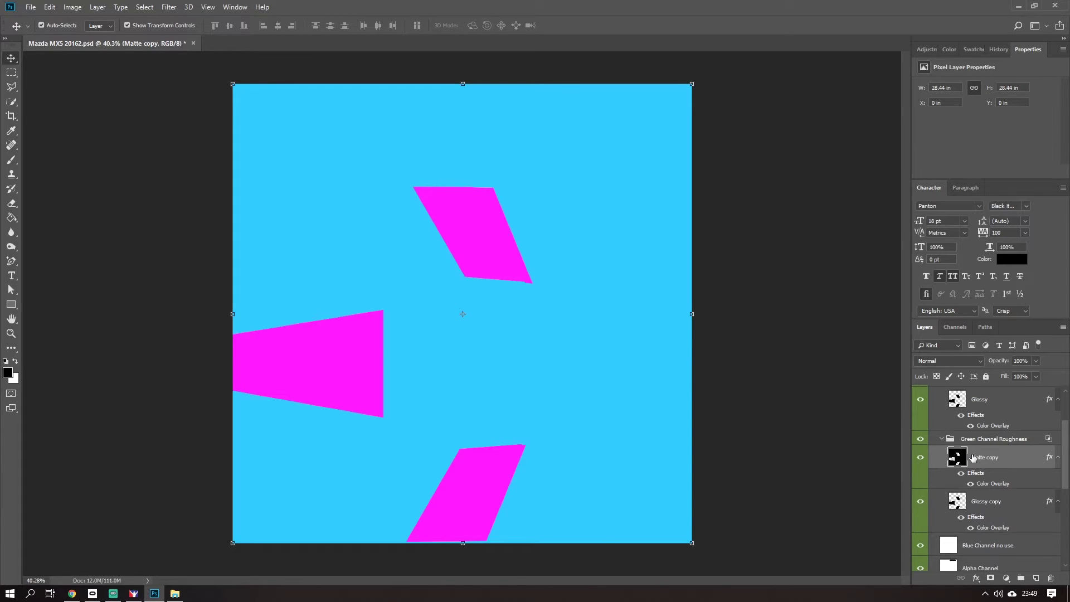
scroll(1013, 493, "up", 3)
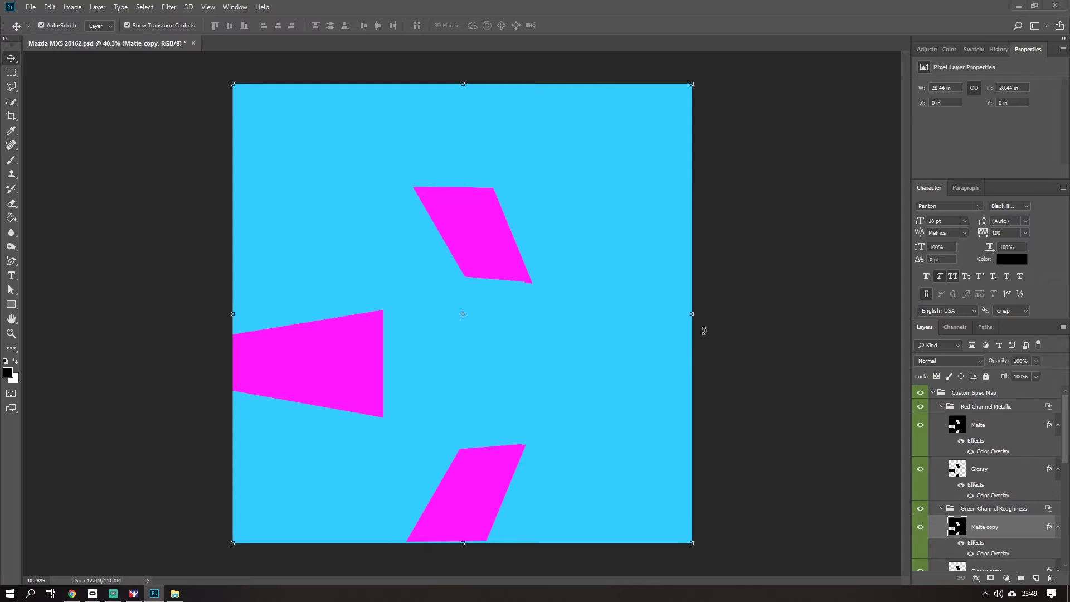
- Save as Targa, overwriting car_spec_58023.tga in the mx5 mx52016 paint folder
left_click(704, 330)
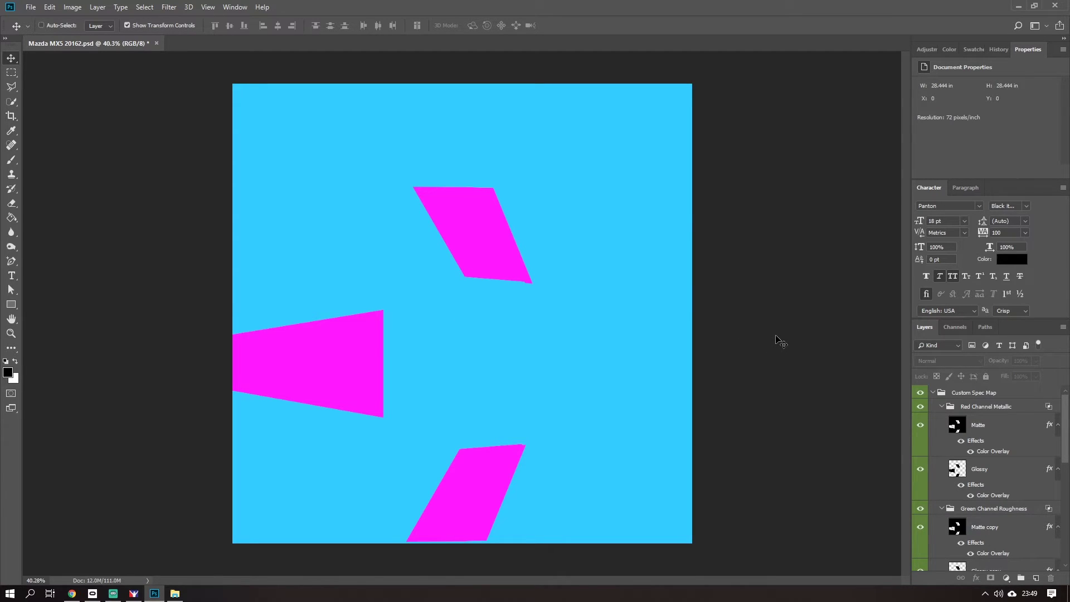
key("ctrl+shift+s")
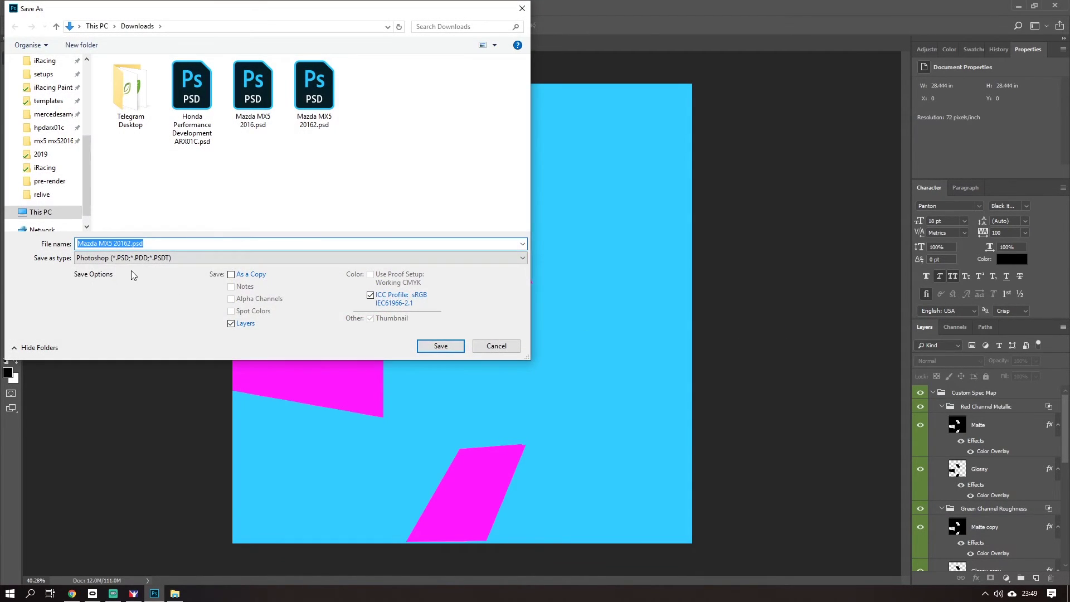
left_click(133, 258)
left_click(134, 437)
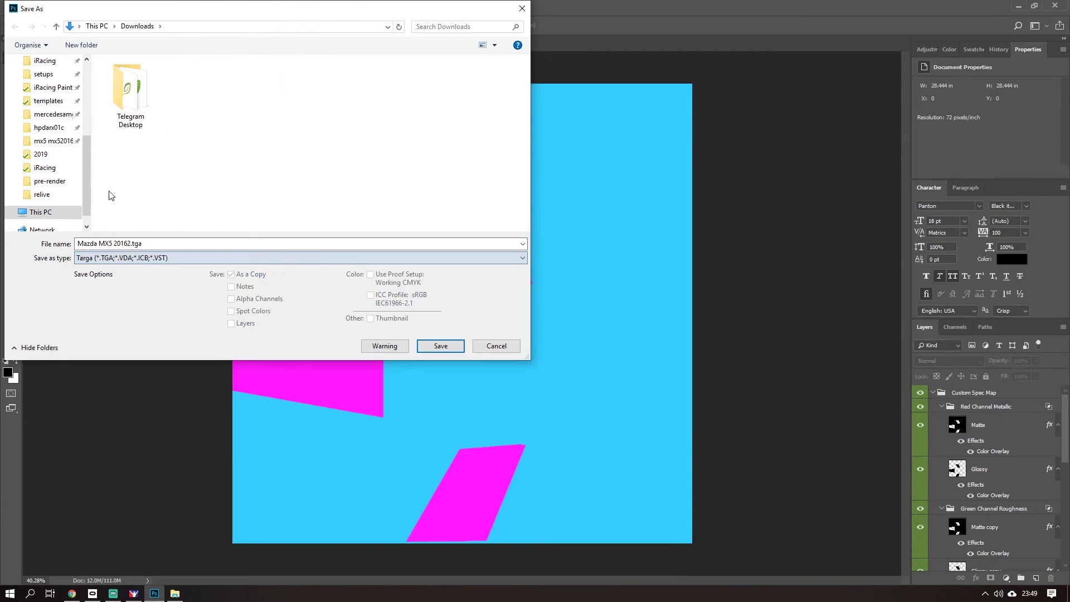
left_click(53, 141)
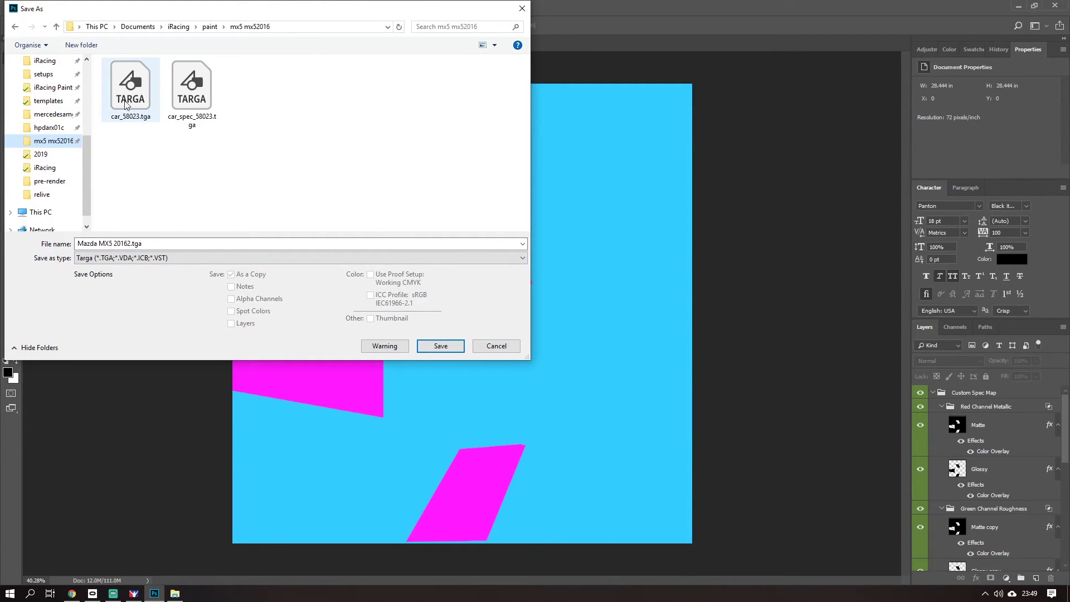
left_click(188, 99)
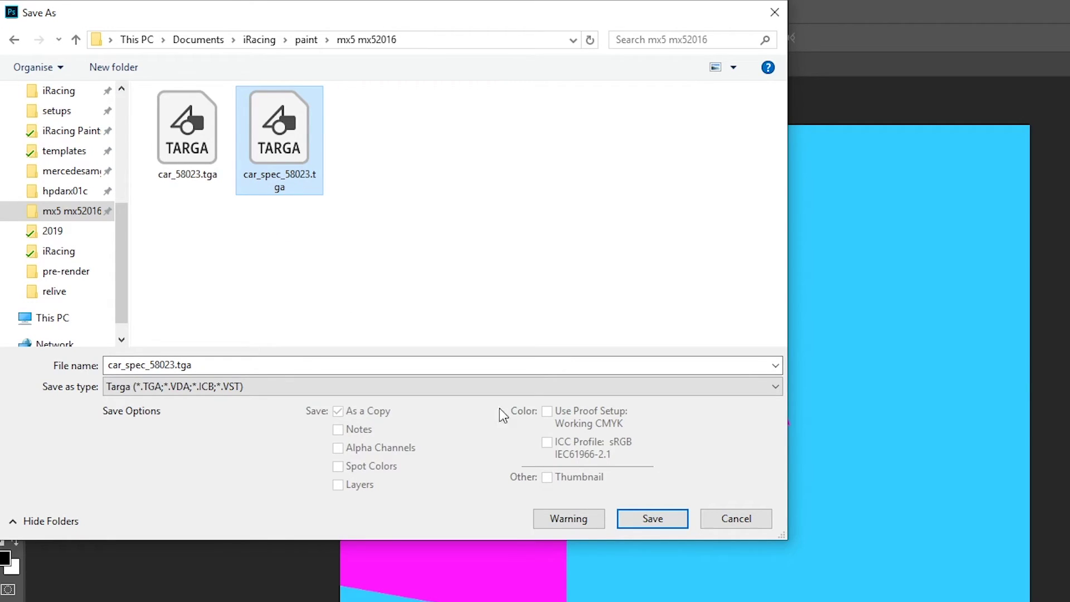
left_click(647, 518)
left_click(816, 449)
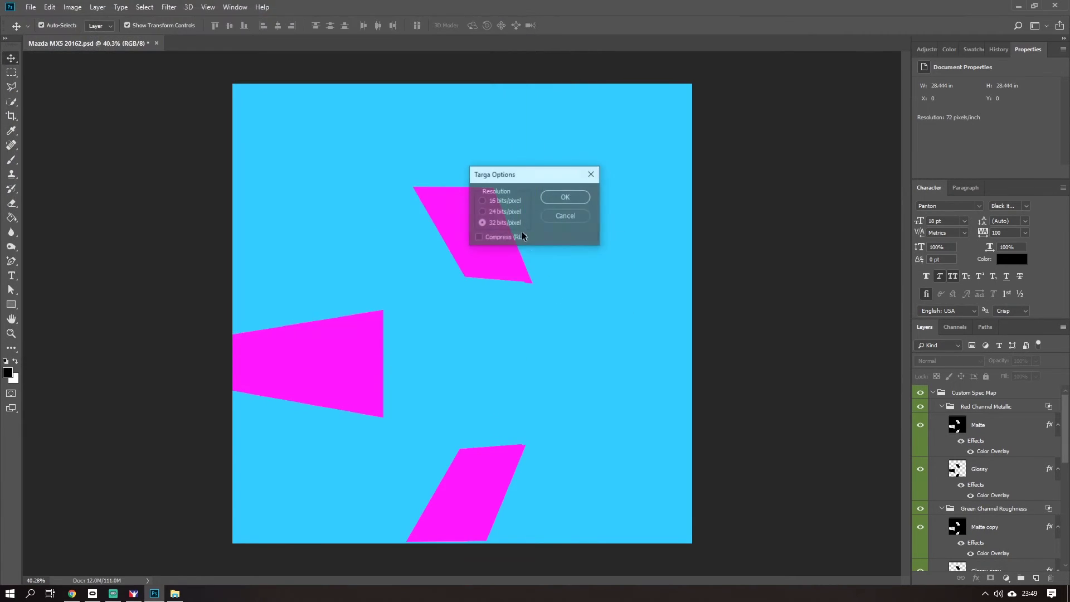
- Accept the 32-bit Targa options, then reload the MX-5 in iRacing's test session
left_click(552, 197)
key("alt+Tab")
key("Tab")
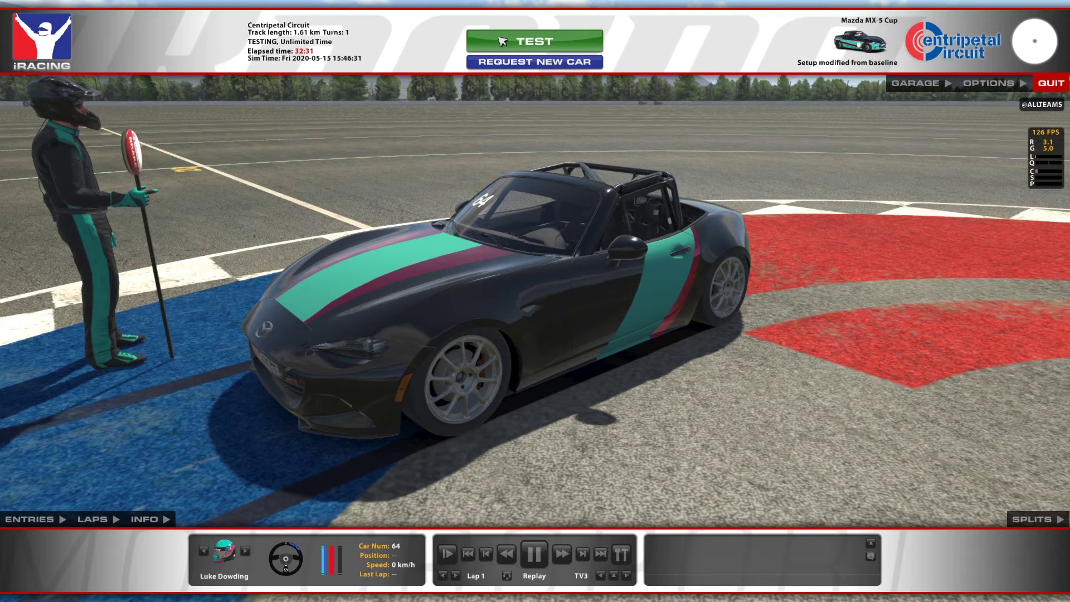
left_click(534, 42)
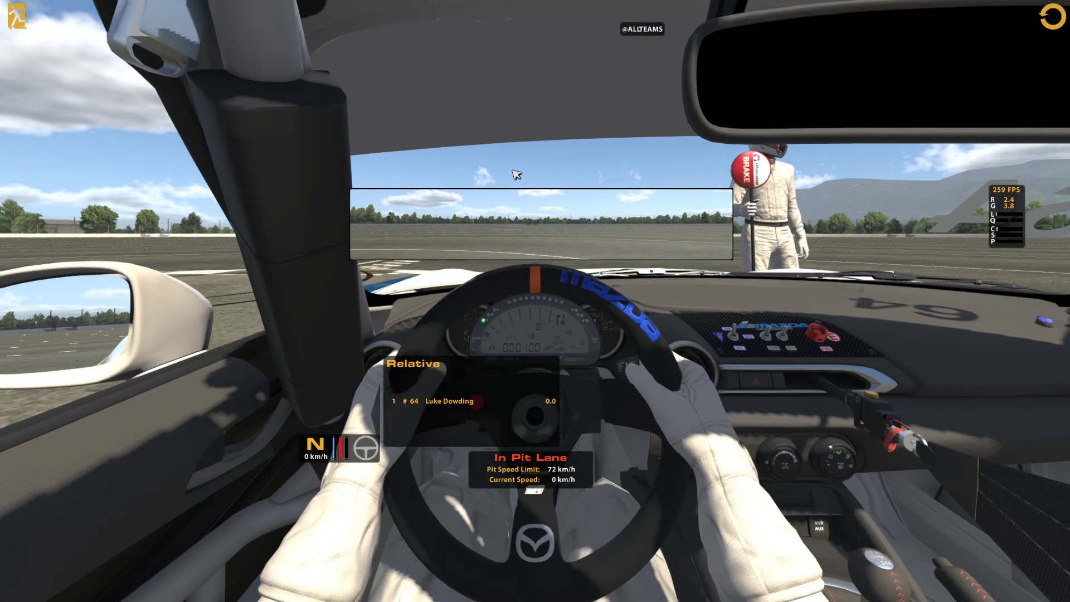
key("Escape")
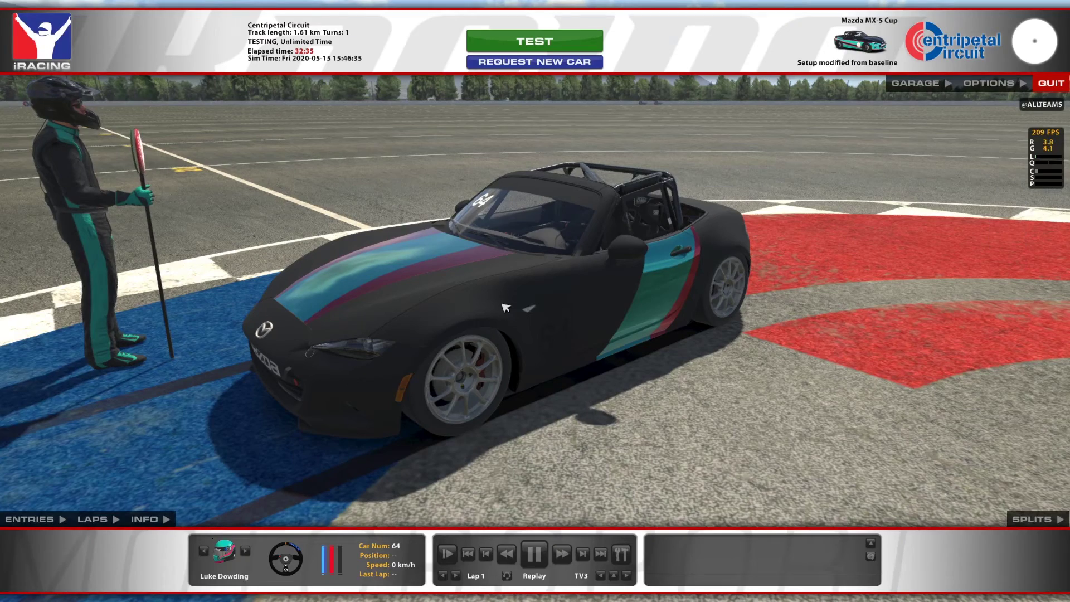